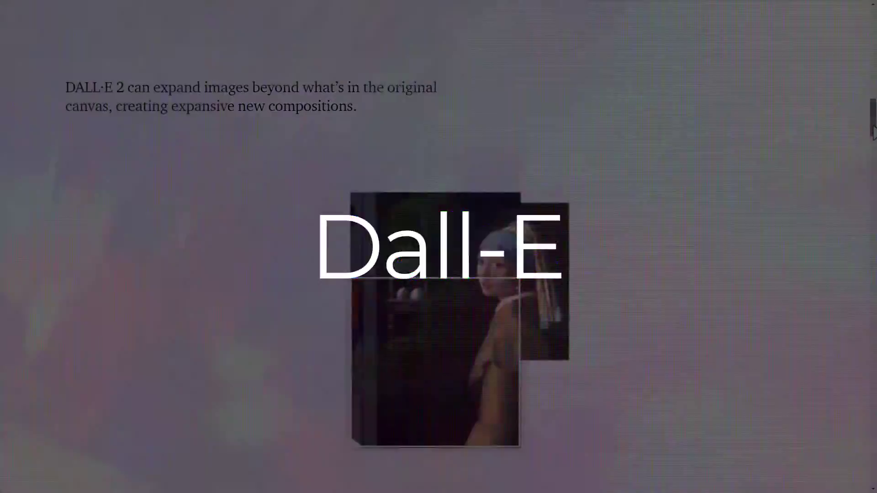
- Scroll the DALL·E 2 page to the cyborg cat original and its four variations
left_click_drag(871, 117, 873, 36)
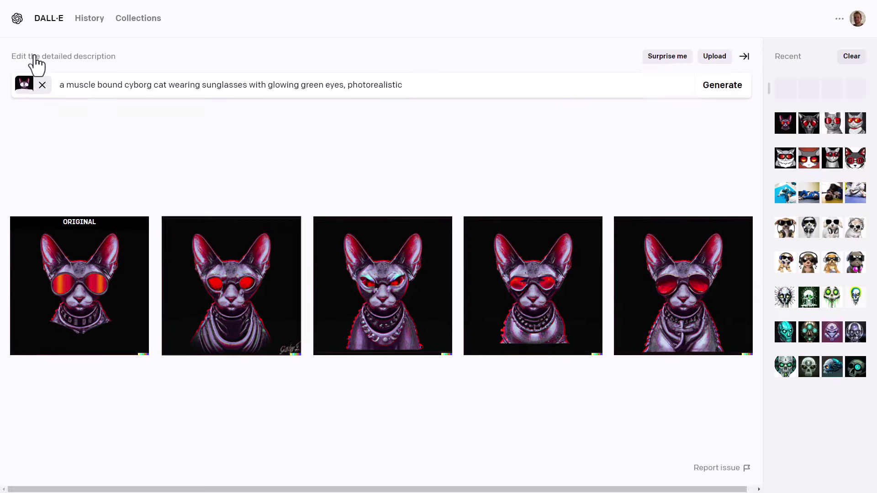
- Extend the fourth pink cyberpunk city image to the right with a generation frame and accept the result
left_click(95, 297)
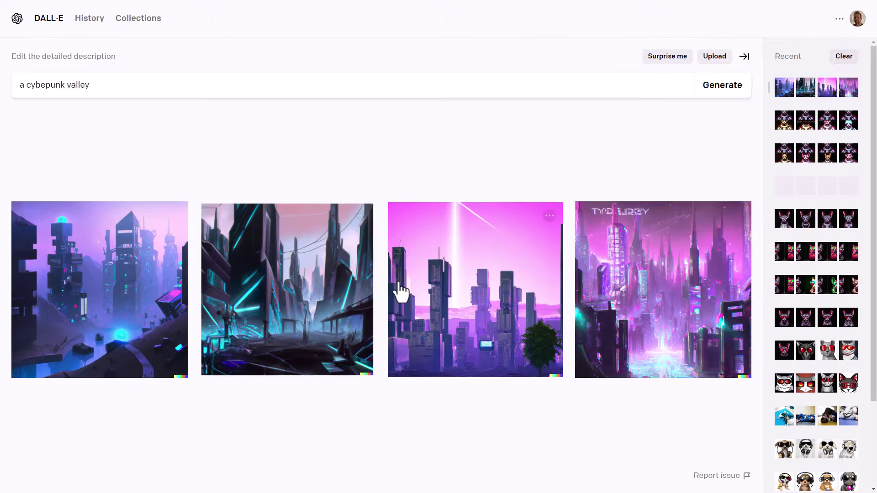
left_click(684, 317)
left_click(556, 58)
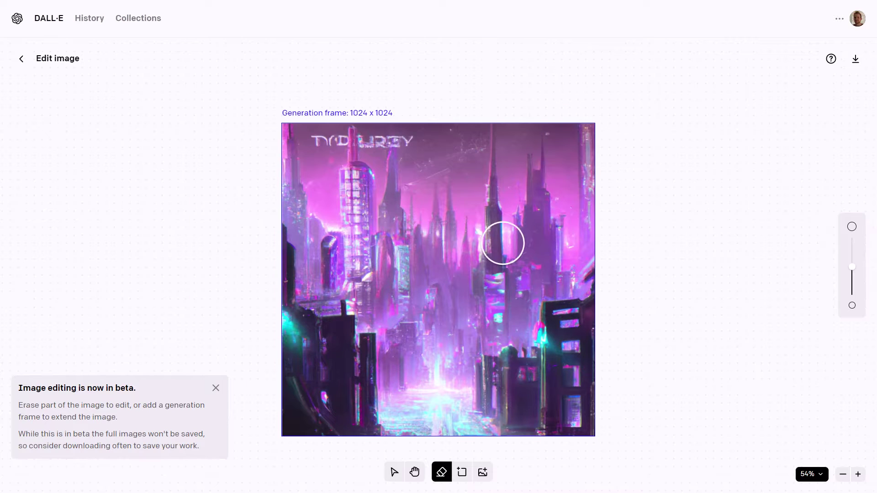
left_click(461, 473)
left_click(638, 246)
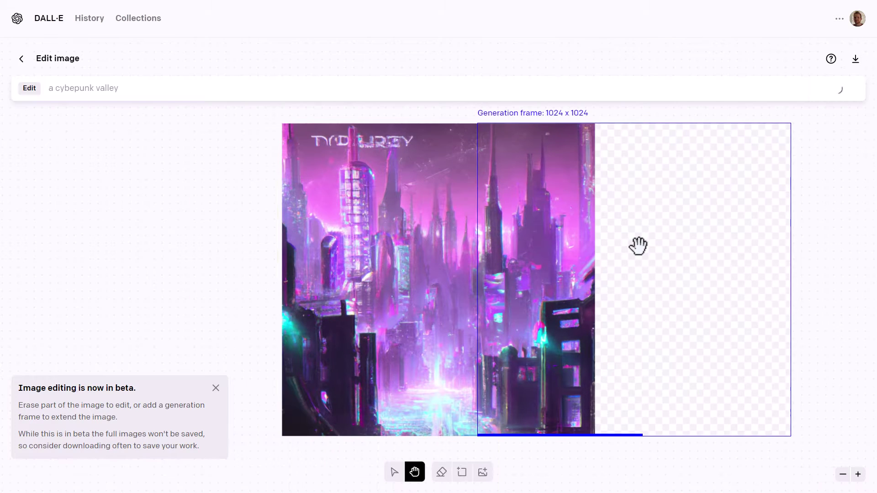
left_click(698, 446)
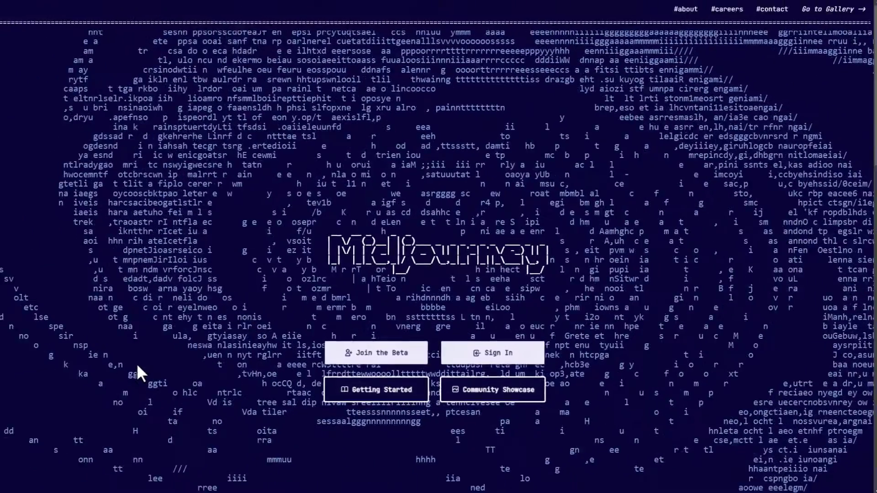
- Send the corrected 'powerful spaceship blowing up a planet' prompt and view the upscaled first image full-size
type("owerfulspaceship blowing a planet --v 4")
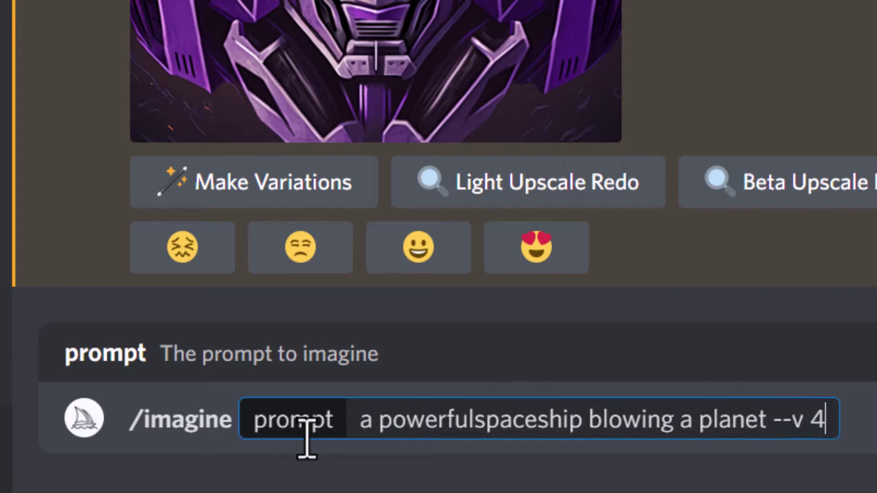
left_click(459, 419)
key("Return")
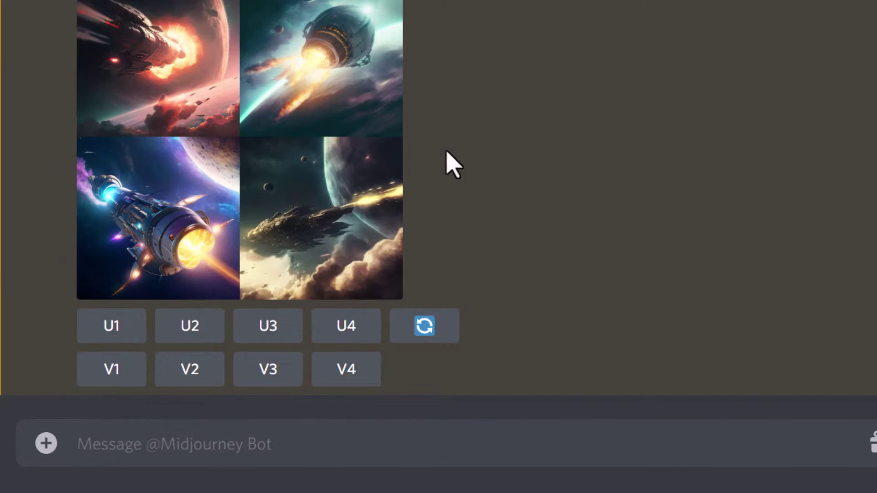
left_click(111, 325)
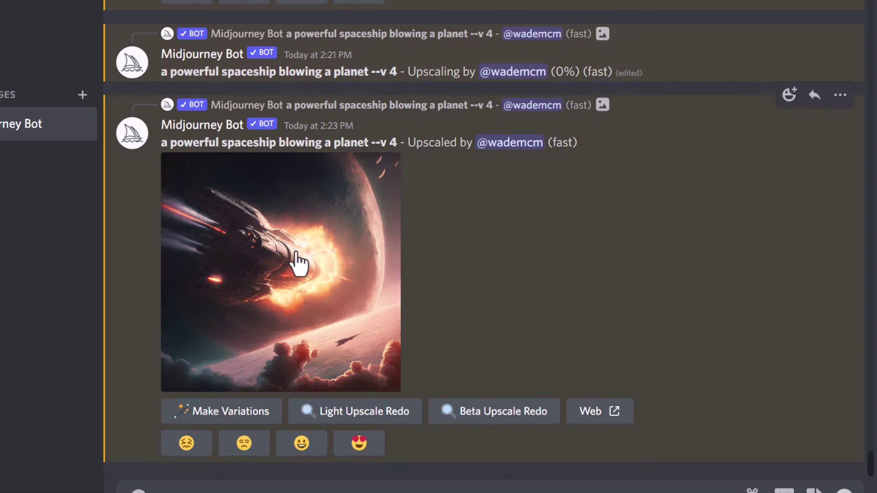
left_click(293, 260)
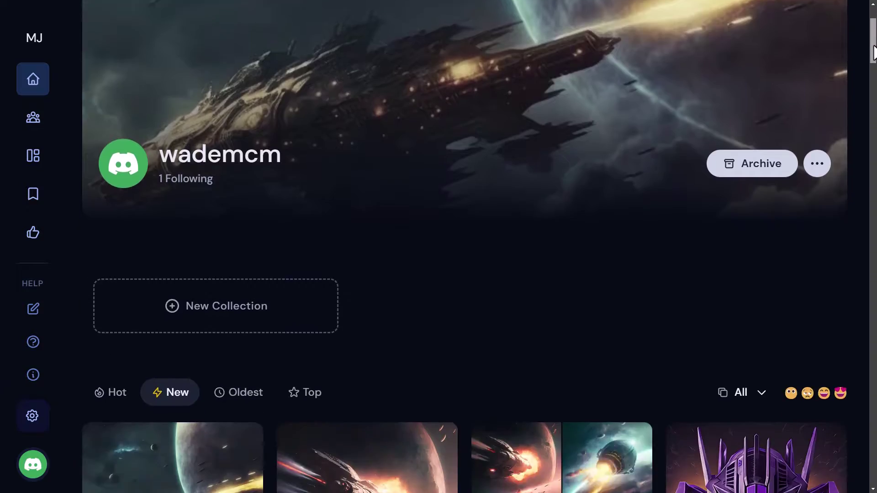
- Browse Midjourney's Community Feed and open the ornate metal face artwork full-size
scroll(861, 141, "down", 15)
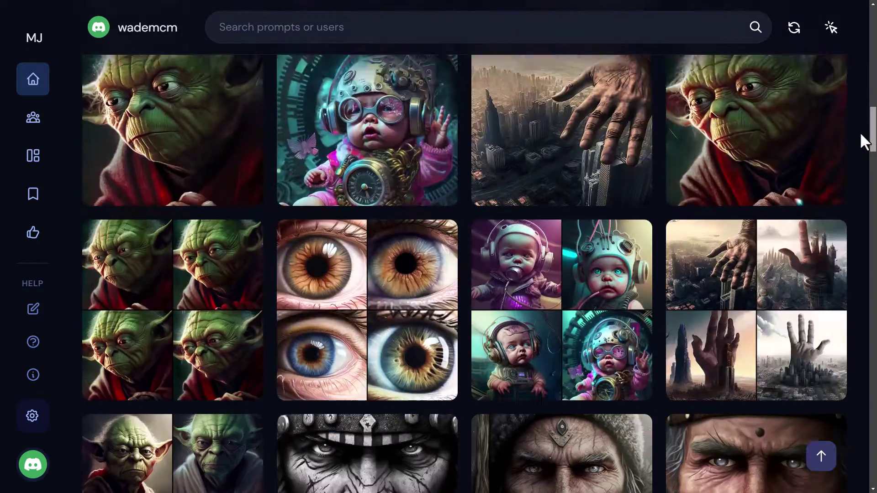
scroll(858, 168, "down", 10)
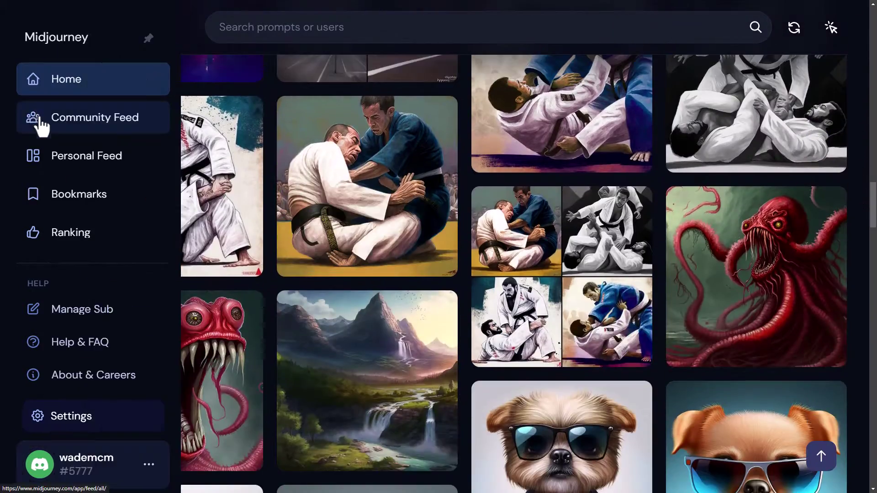
left_click(31, 118)
scroll(775, 183, "down", 3)
left_click(775, 182)
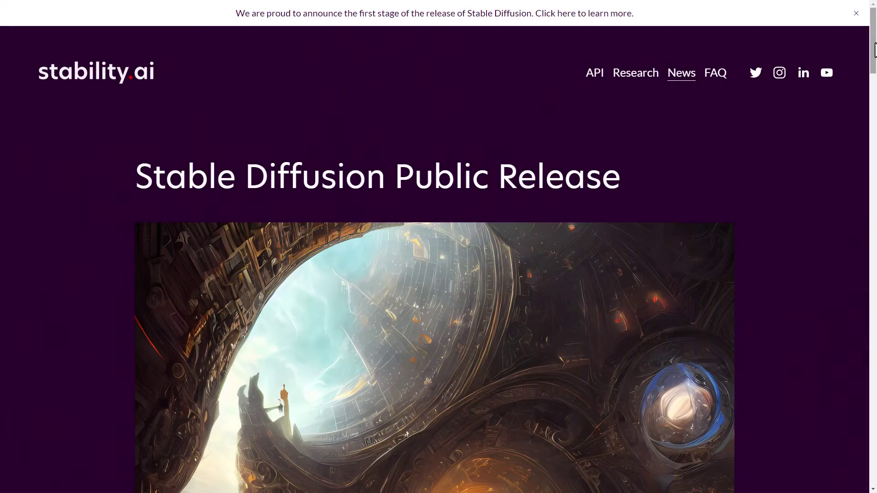
- Scroll the Stable Diffusion release post and open the stability-sdk GitHub repository via API
mouse_move(875, 49)
left_mouse_down()
mouse_move(871, 176)
mouse_move(875, 38)
left_mouse_up()
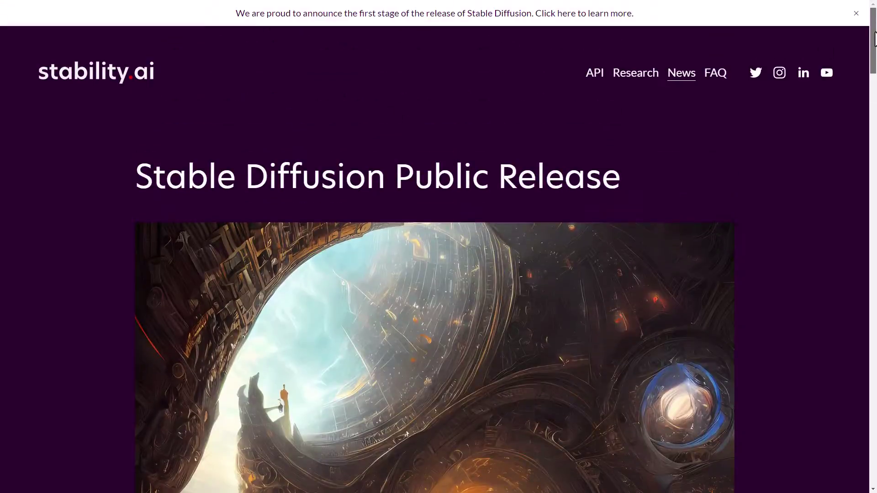
left_click(590, 79)
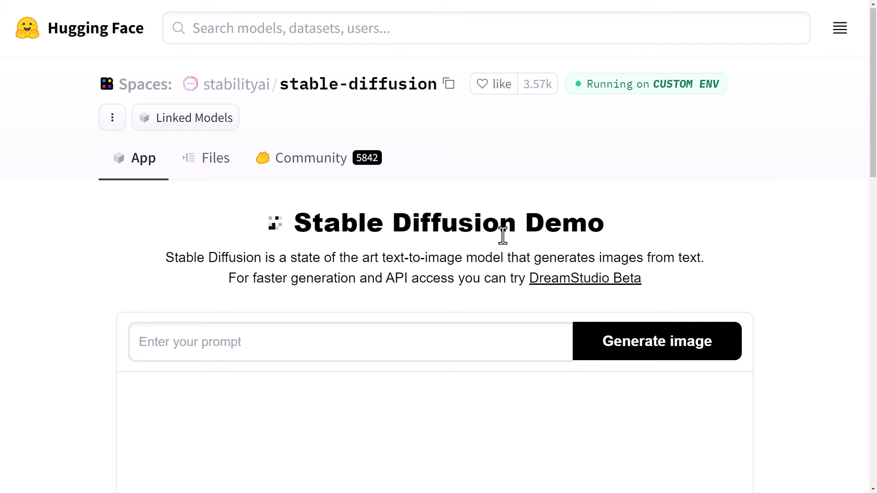
scroll(290, 242, "down", 5)
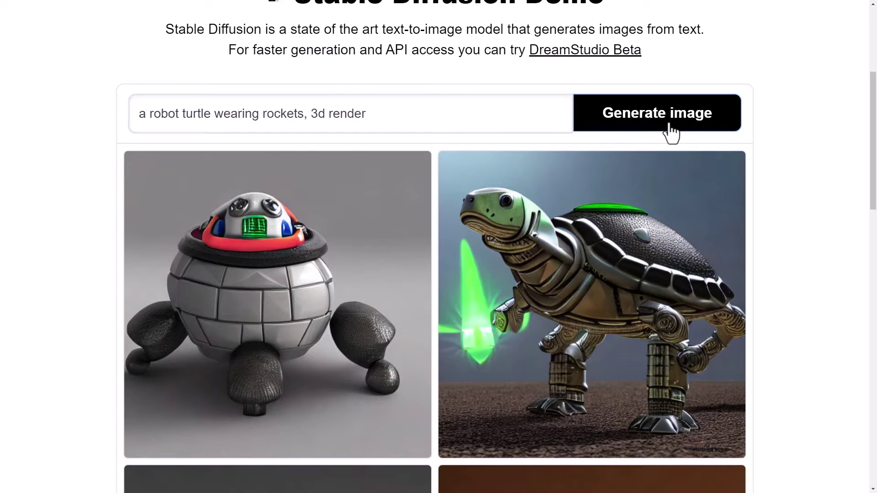
- Enlarge the walking armoured robot turtle render and zoom the page out
scroll(626, 181, "down", 8)
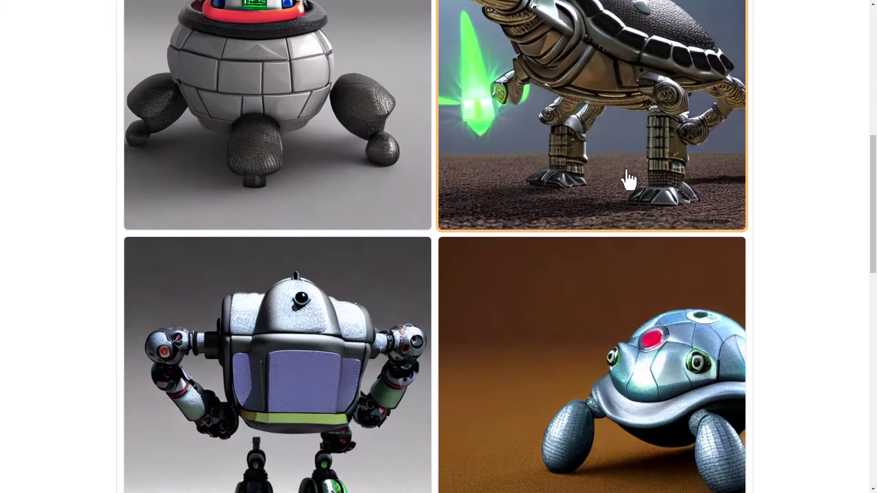
scroll(626, 178, "up", 5)
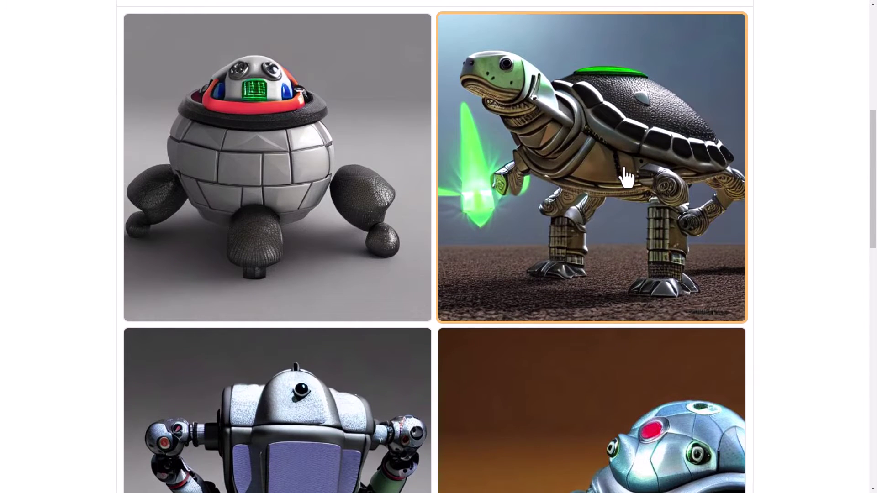
left_click(626, 178)
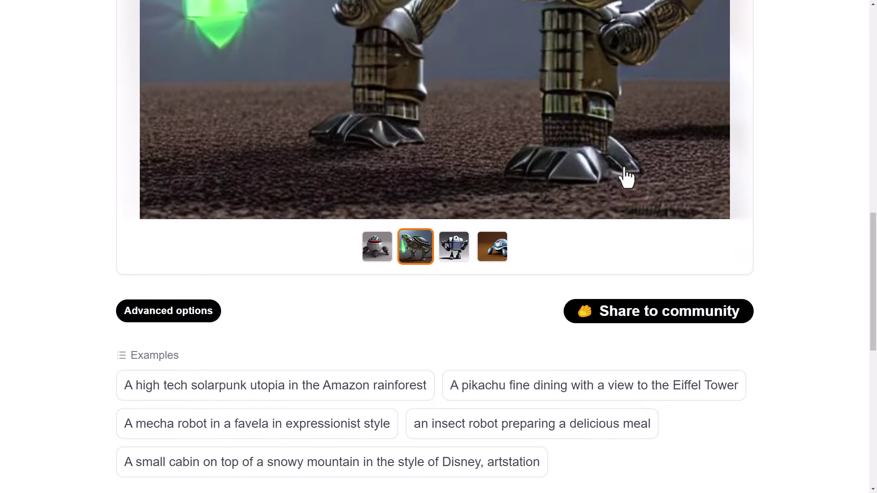
scroll(625, 170, "up", 10)
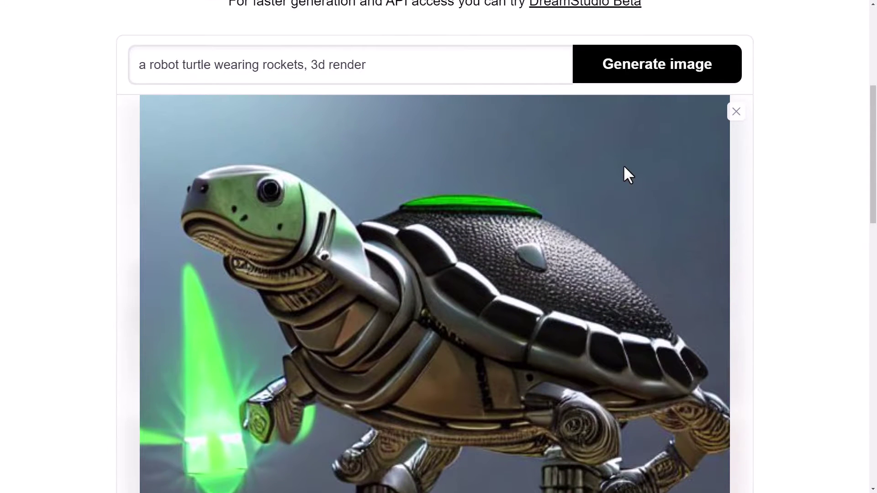
scroll(624, 170, "down", 3)
key("ctrl+minus")
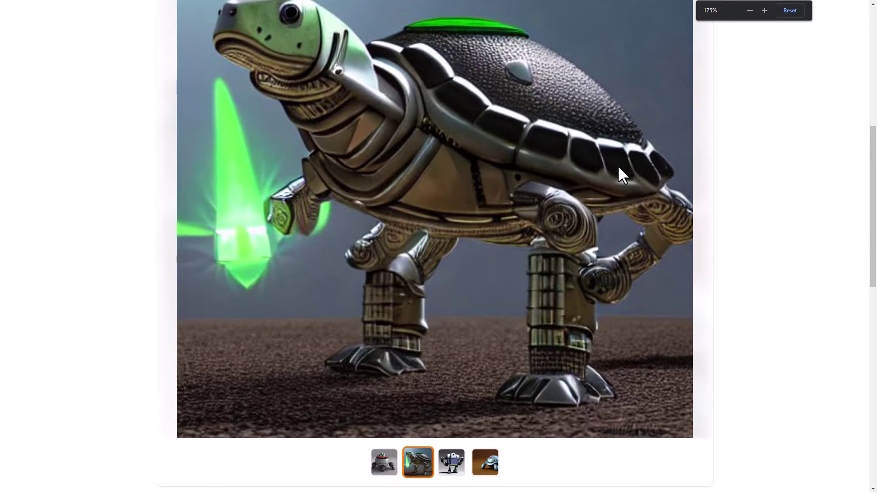
scroll(612, 169, "down", 4)
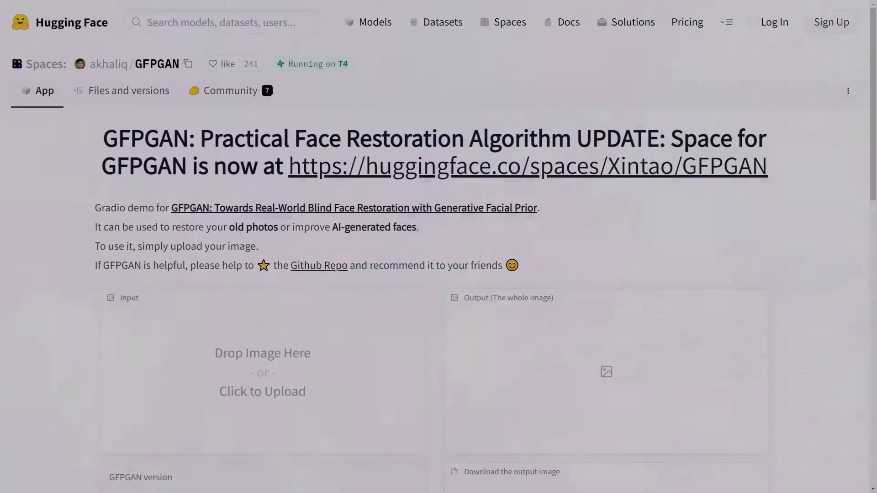
- Restore the colourful hat portrait at rescaling factor 4 and download out.jpg
scroll(872, 105, "down", 3)
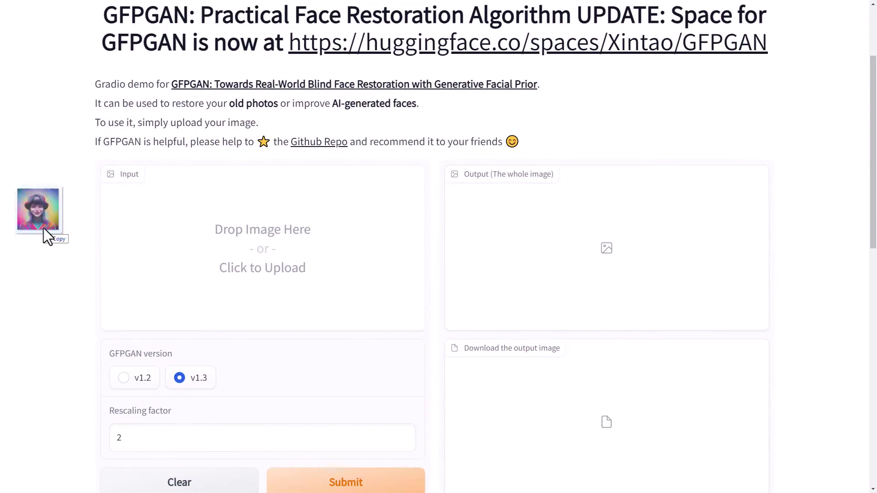
left_click_drag(298, 243, 298, 244)
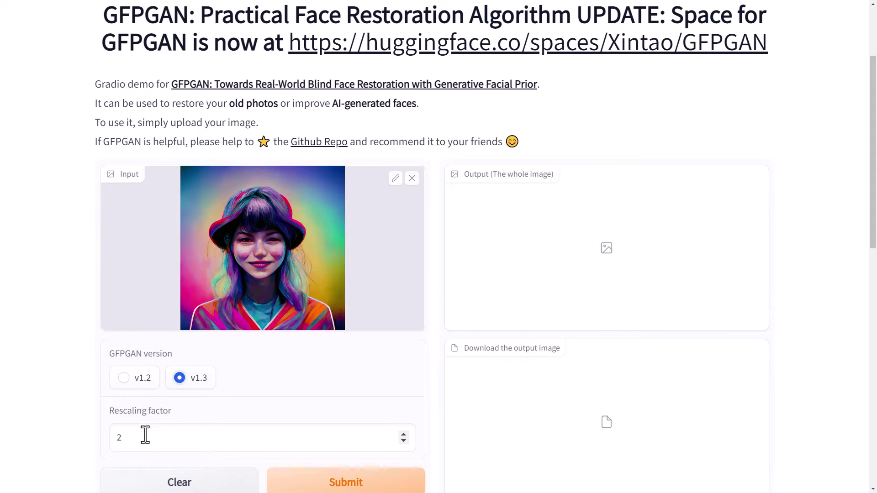
type("4")
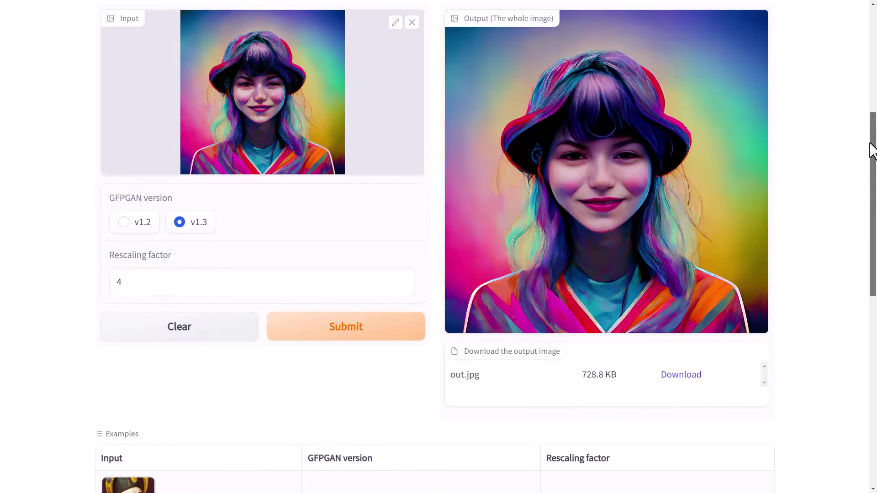
left_click(674, 374)
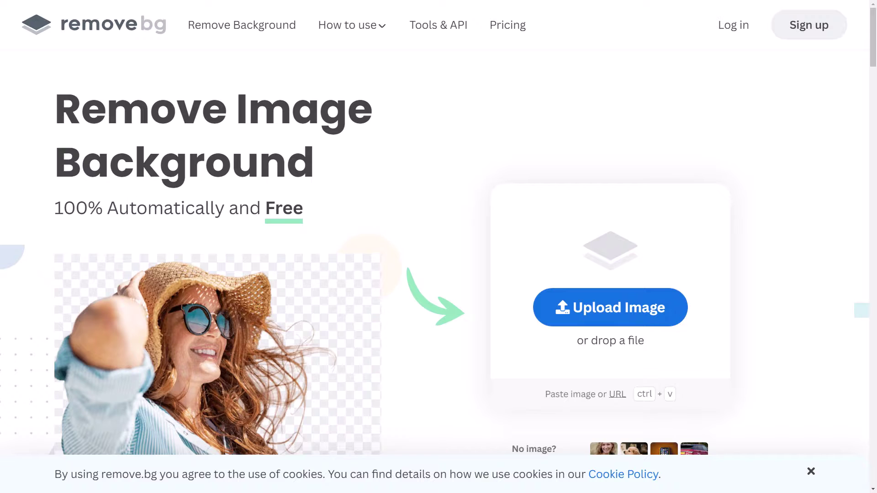
- Cut out the woman's portrait background, then drop a second image that returns 'Could not identify foreground'
left_click_drag(0, 342, 370, 349)
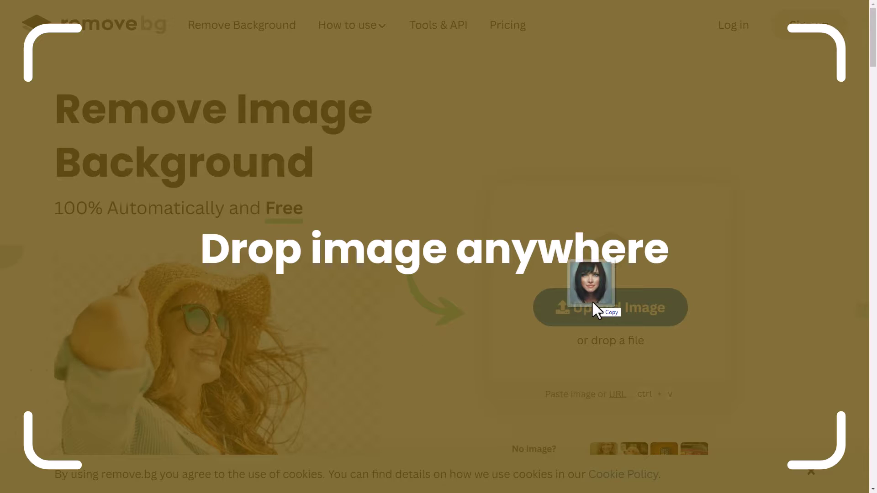
left_click_drag(593, 302, 594, 302)
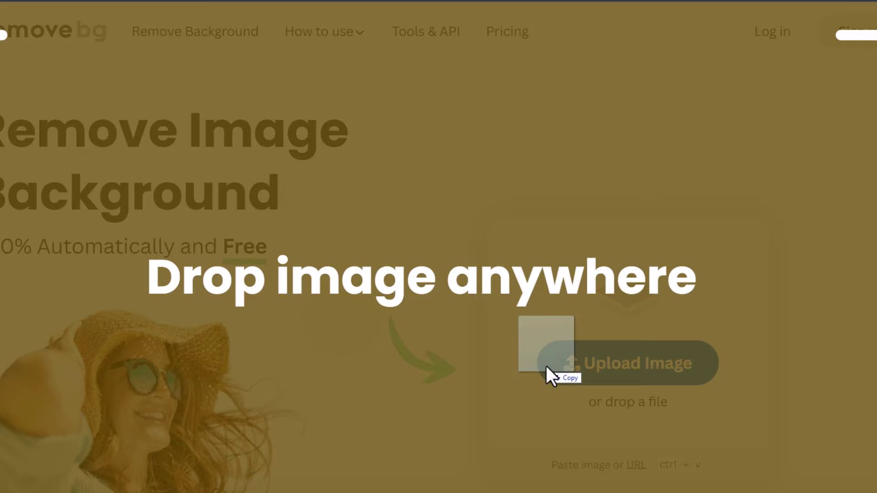
left_click_drag(544, 368, 546, 366)
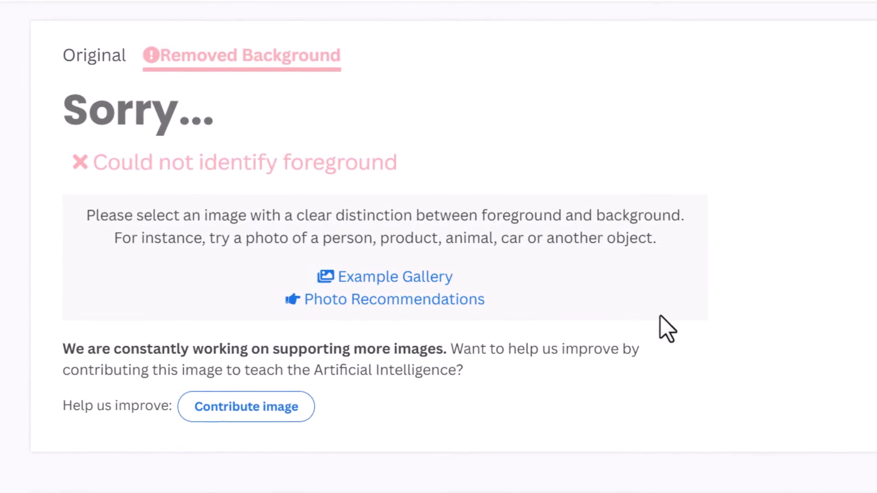
left_click_drag(96, 163, 460, 291)
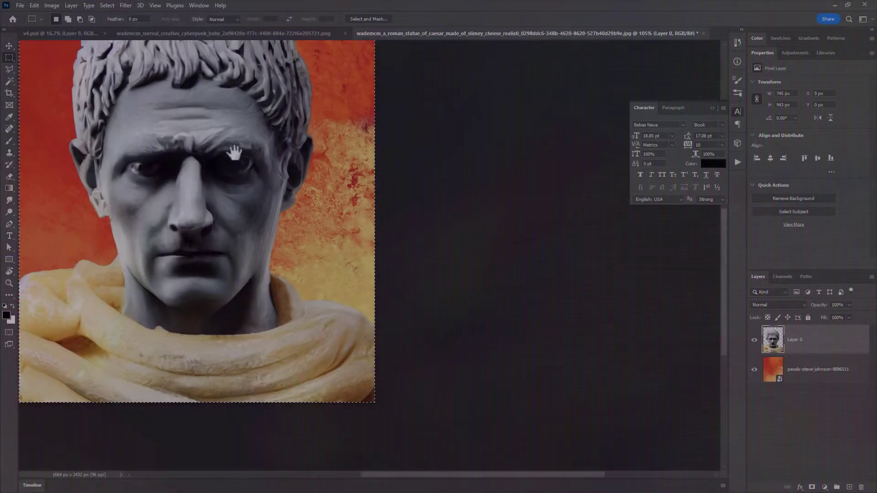
- Open Filter > Neural Filters on the Caesar statue image
left_click_drag(231, 149, 303, 210)
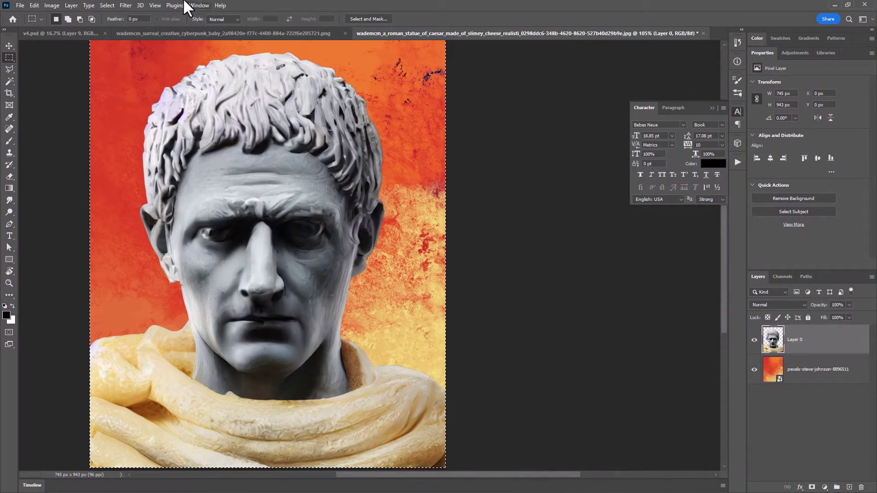
left_click(126, 5)
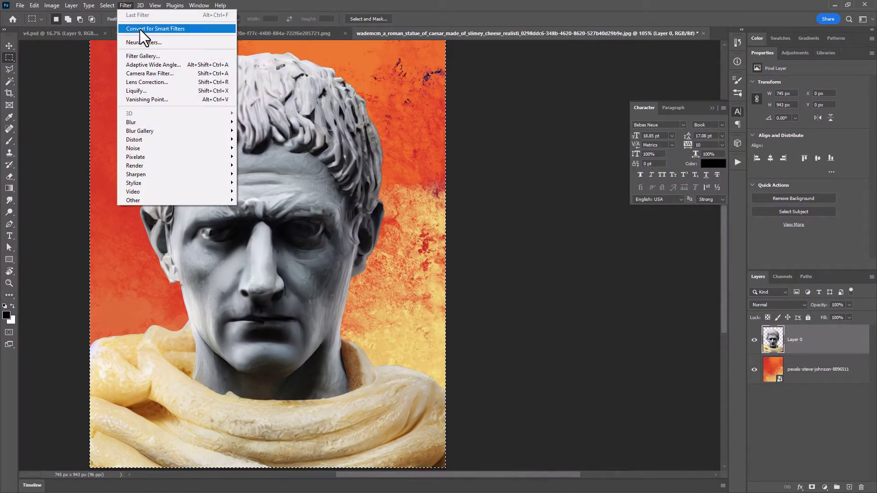
left_click(143, 42)
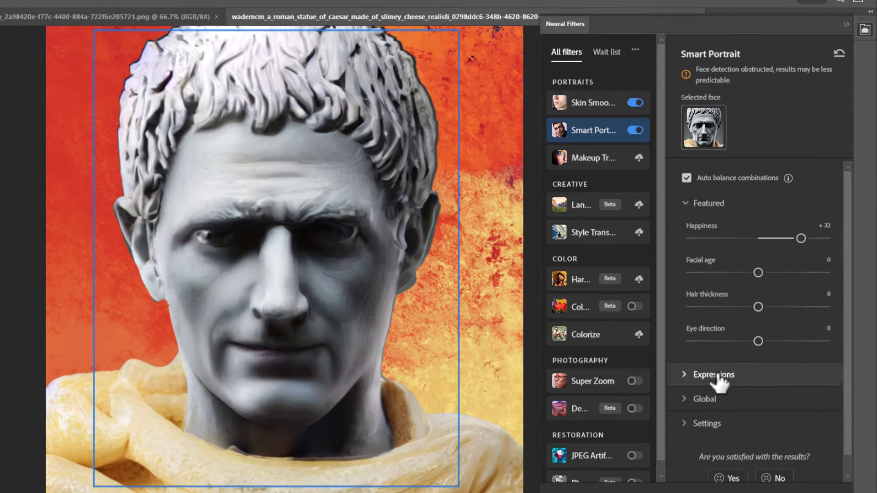
- Set Smart Portrait Eye direction -44, Anger +48 and Head direction -40
left_click(719, 381)
left_click_drag(758, 341, 699, 341)
left_click_drag(758, 439, 822, 438)
left_click(704, 468)
scroll(753, 411, "down", 2)
left_click_drag(758, 414, 705, 415)
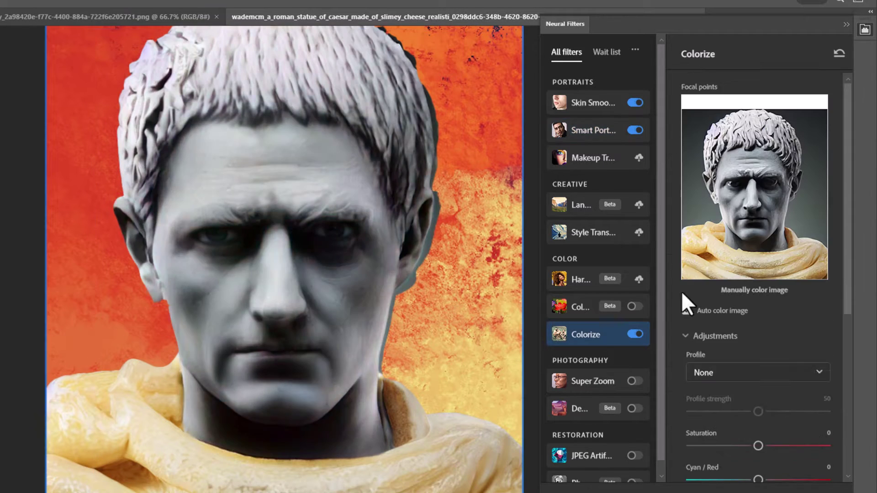
- Preview the Color Transfer and Style Transfer neural filters and apply Style Transfer
scroll(793, 393, "down", 5)
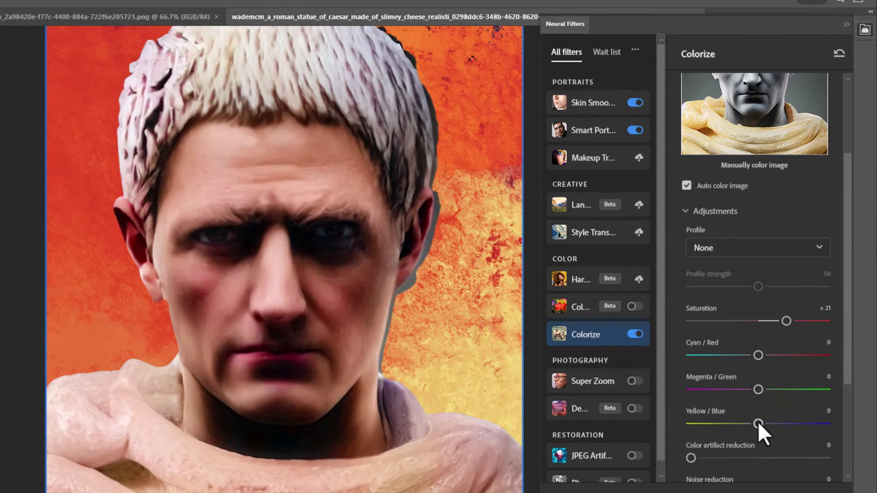
left_click(581, 279)
left_click(580, 307)
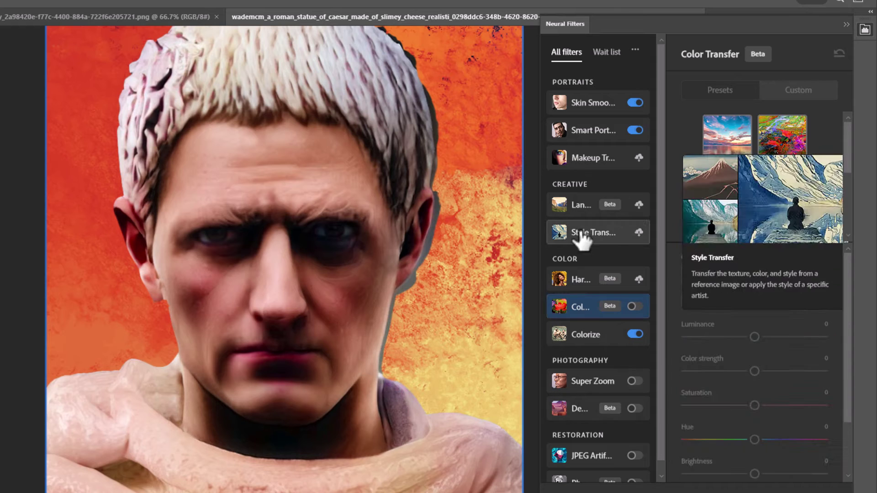
left_click(579, 234)
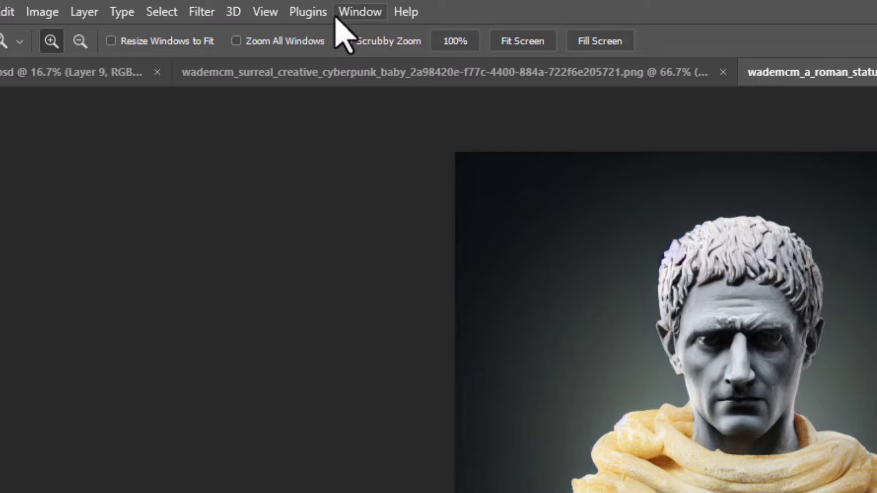
left_click(157, 11)
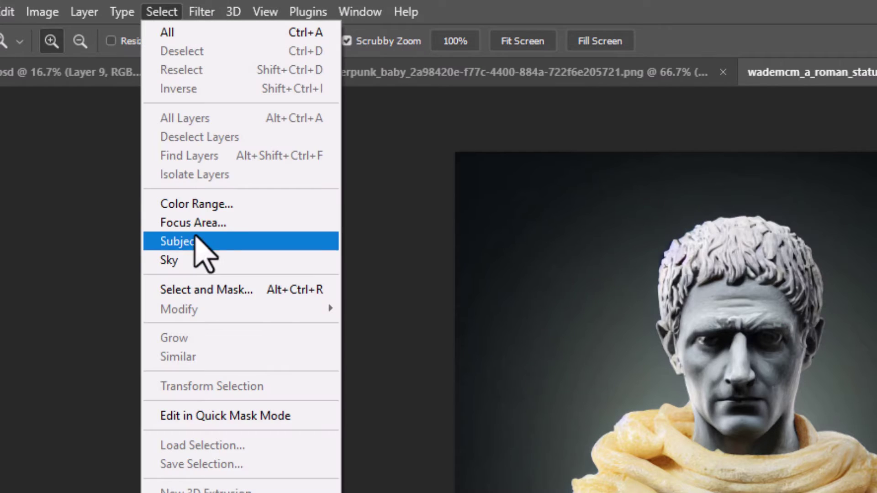
- Mask the statue via Select Subject and place the orange grunge texture behind it
left_click(198, 241)
left_click(812, 488)
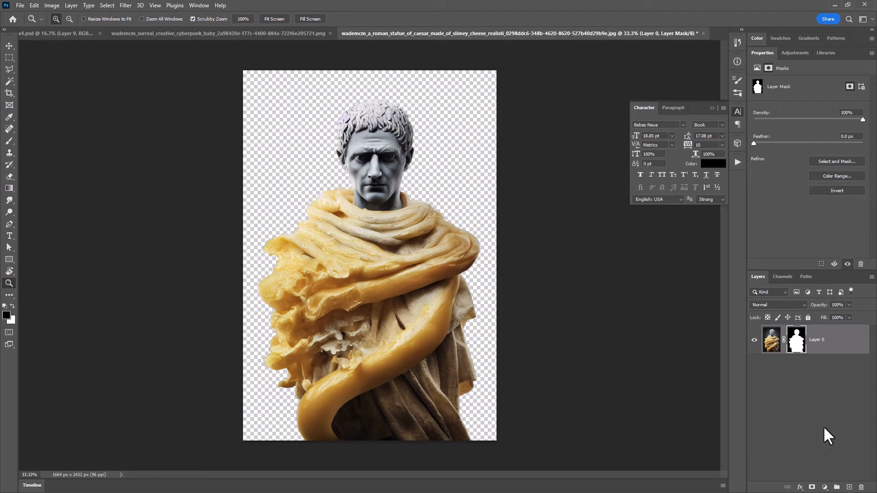
left_click(20, 5)
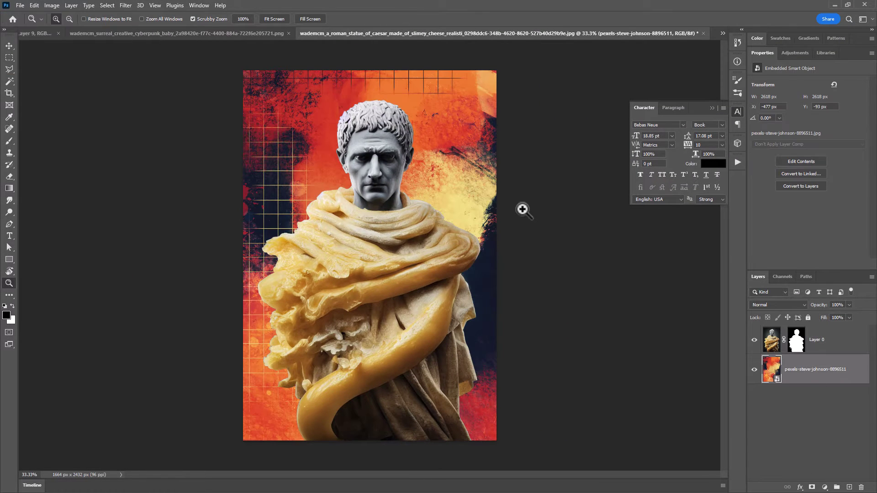
left_click_drag(452, 194, 444, 178)
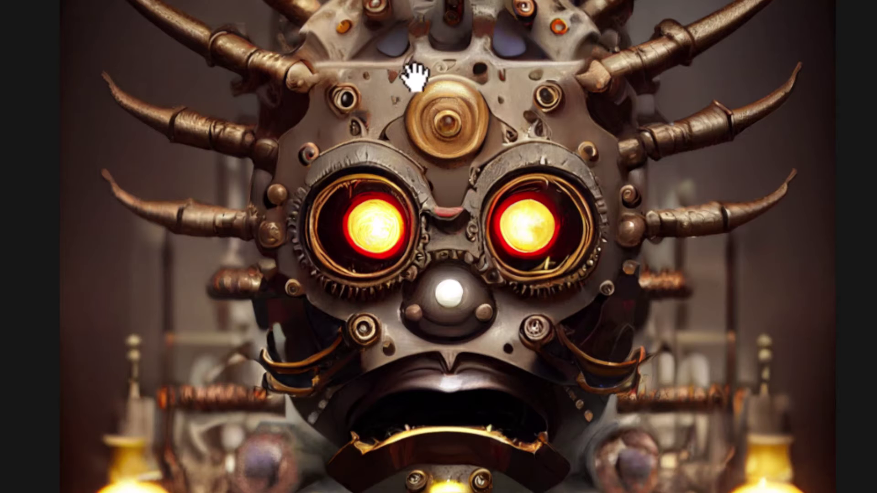
- Run Super Resolution Enhance on the steampunk mask photo, view it at 100%, then select the first filmstrip image
right_click(406, 155)
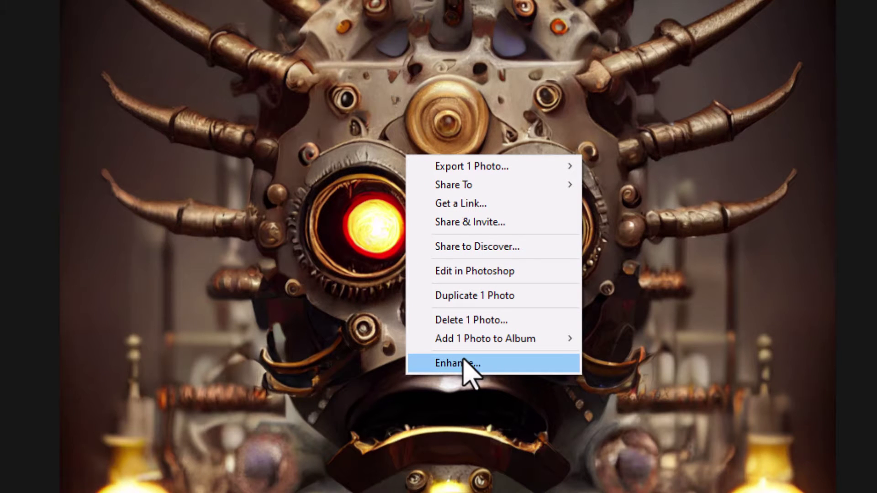
left_click(464, 363)
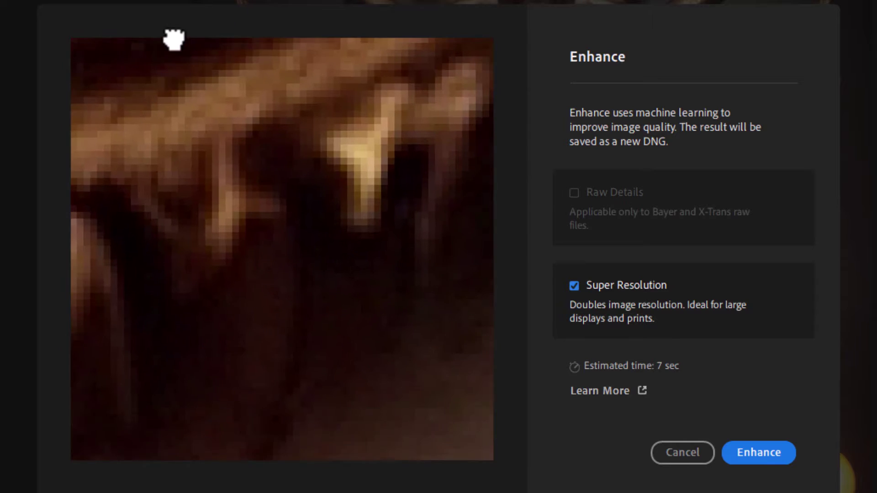
left_click_drag(323, 374, 302, 297)
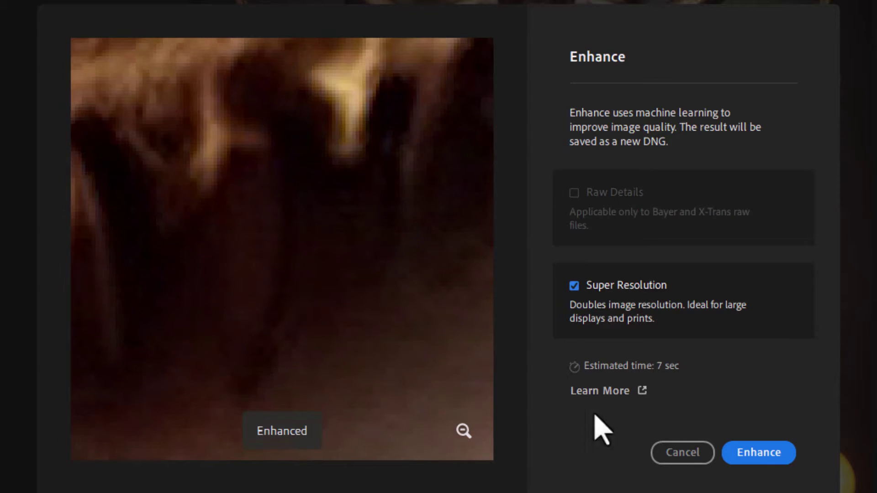
left_click(774, 455)
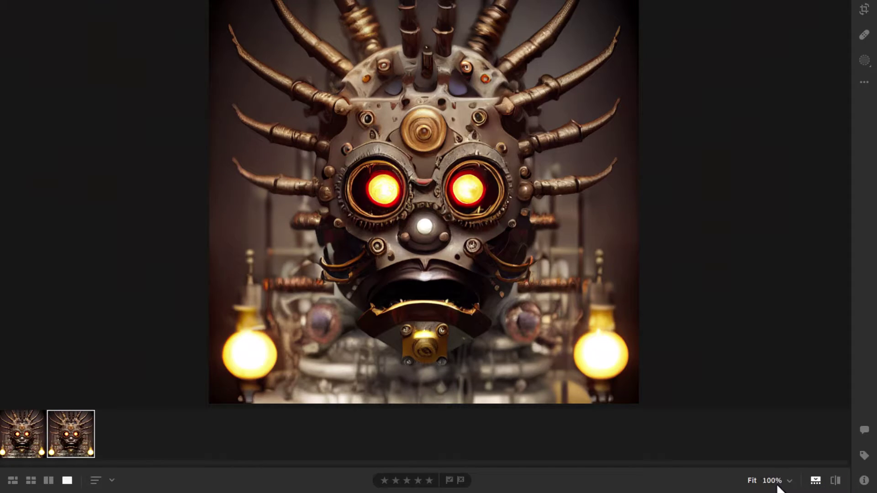
left_click(771, 481)
left_click(21, 439)
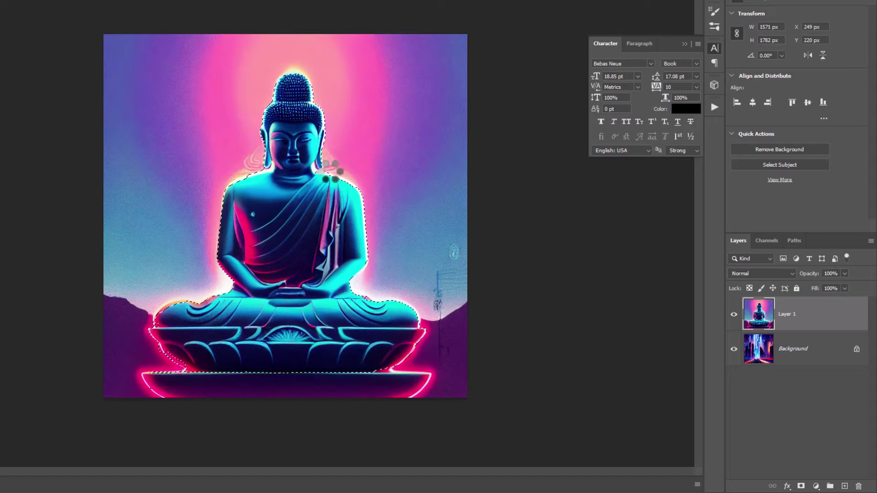
- Give the Buddha layer a white Outer Glow at 100% opacity with a larger, softer size
right_click(834, 315)
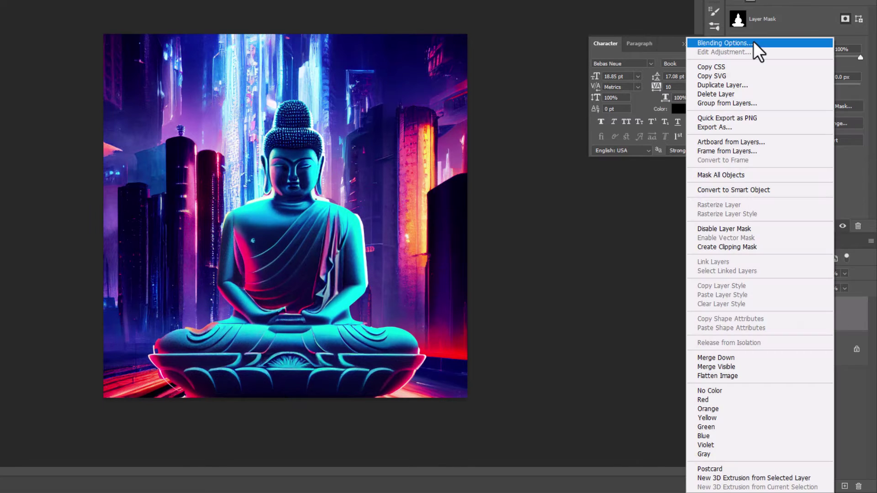
left_click(724, 43)
left_click(472, 305)
left_click(617, 168)
left_click(182, 251)
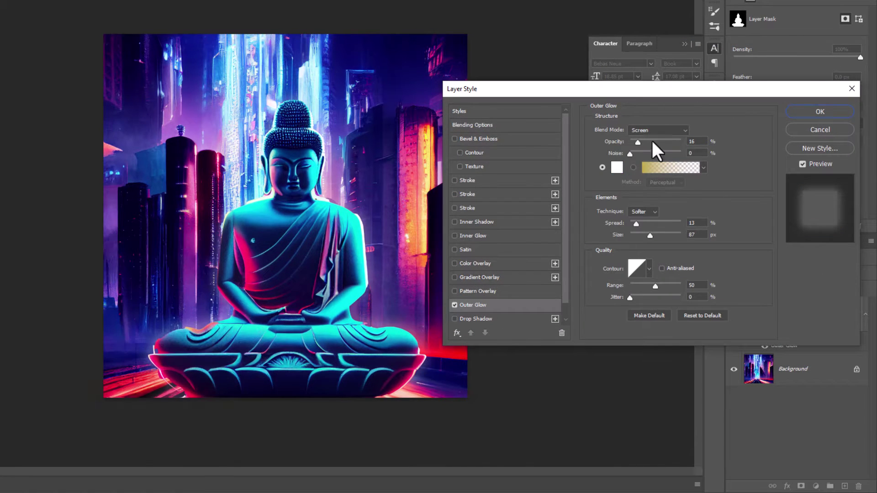
mouse_move(637, 142)
left_mouse_down()
mouse_move(682, 142)
mouse_move(631, 154)
left_mouse_up()
left_click_drag(650, 235, 655, 235)
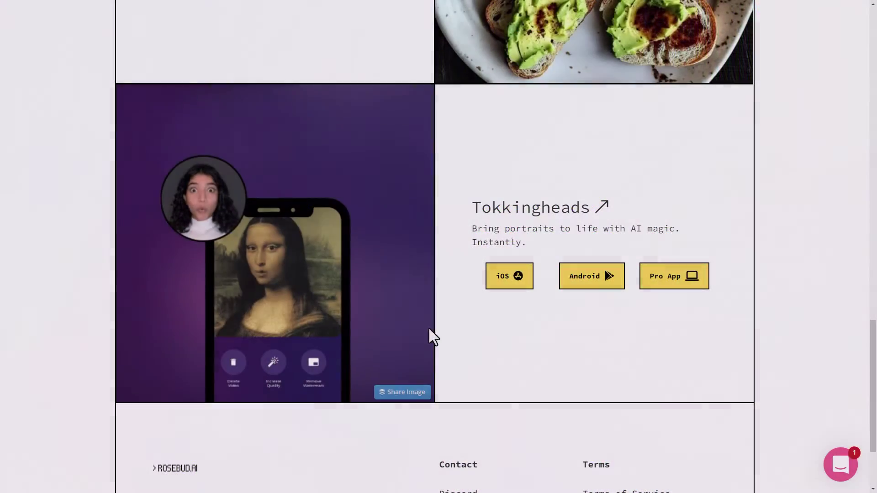
- Drive the red-hat woman's portrait in TokkingHeads with a preset video from the Default video list
left_click(663, 280)
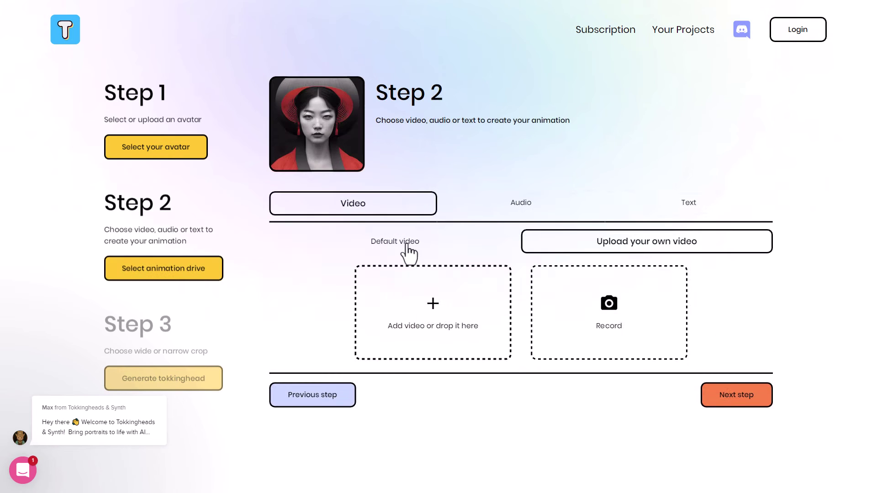
left_click(401, 244)
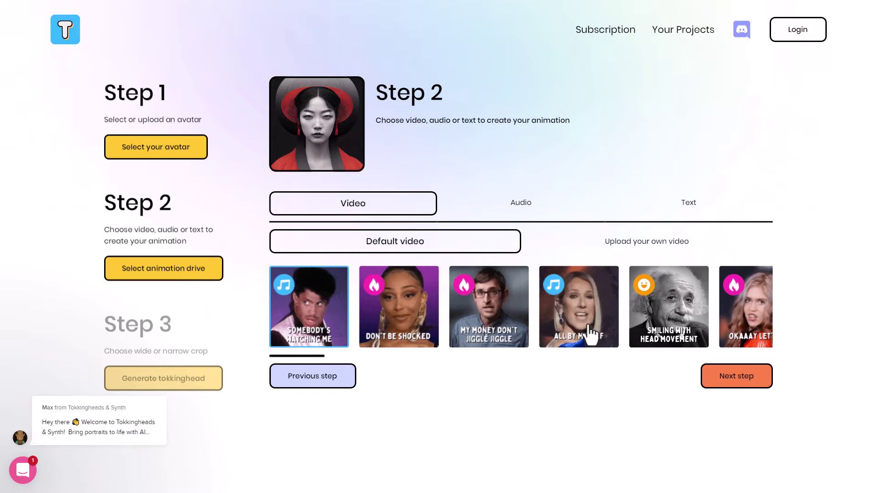
left_click(739, 383)
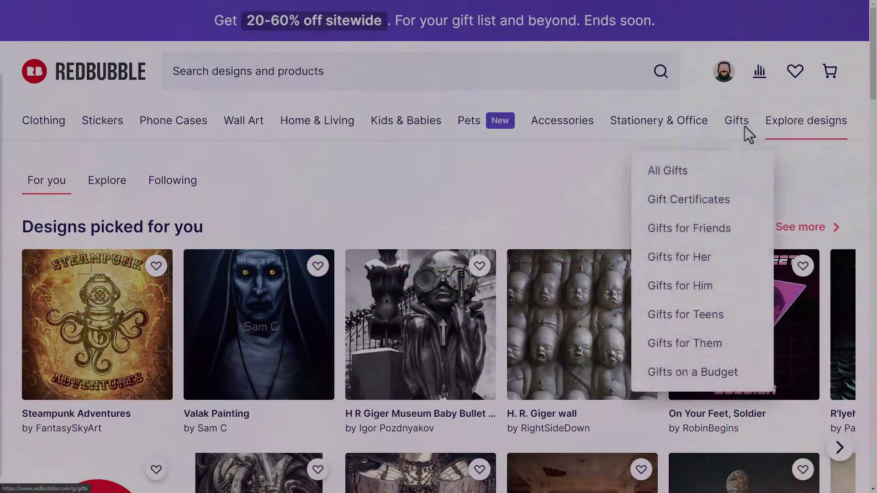
- Add a new Redbubble work from the robot pig image, titled 'Terminator Pig'
scroll(876, 189, "down", 5)
scroll(875, 189, "down", 6)
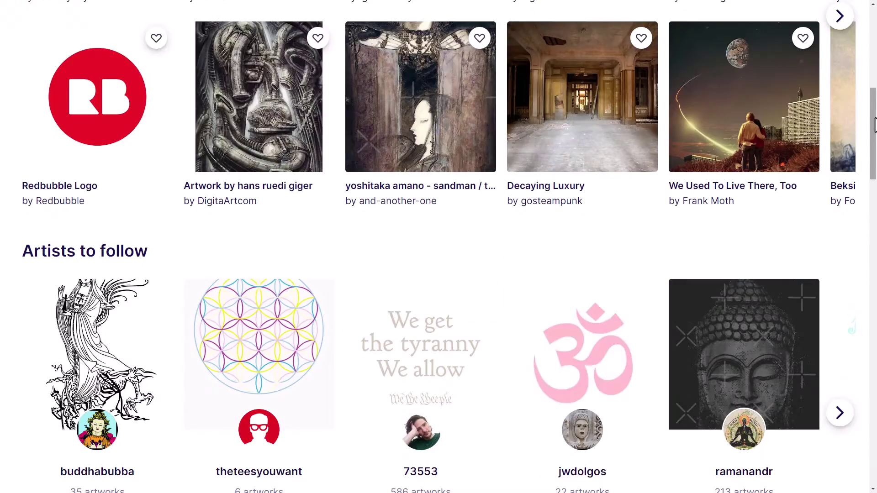
scroll(875, 189, "up", 12)
left_click(731, 76)
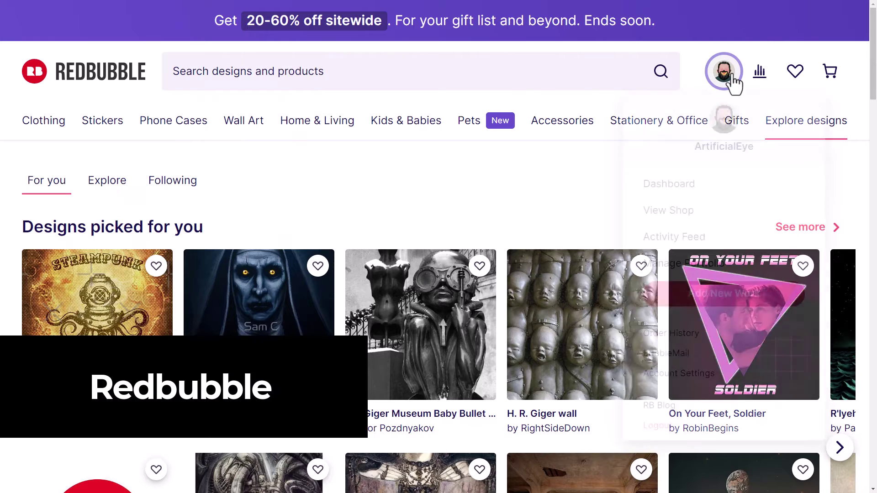
left_click(730, 316)
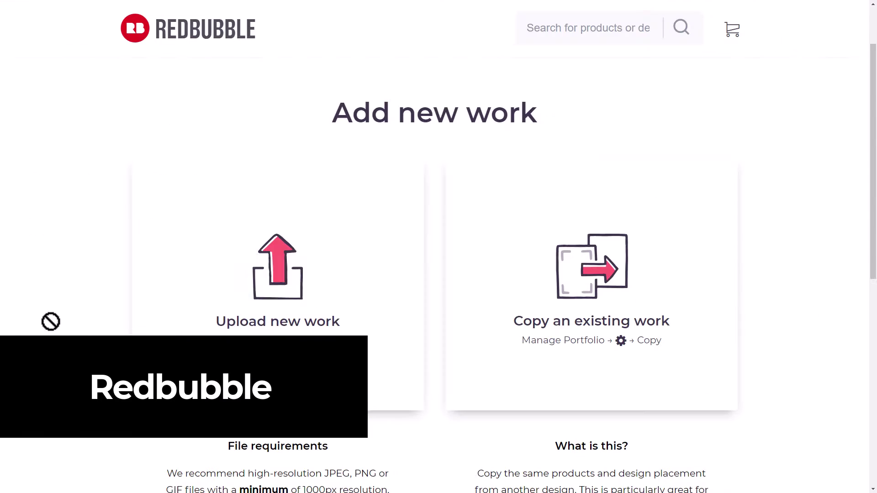
left_click_drag(326, 293, 289, 288)
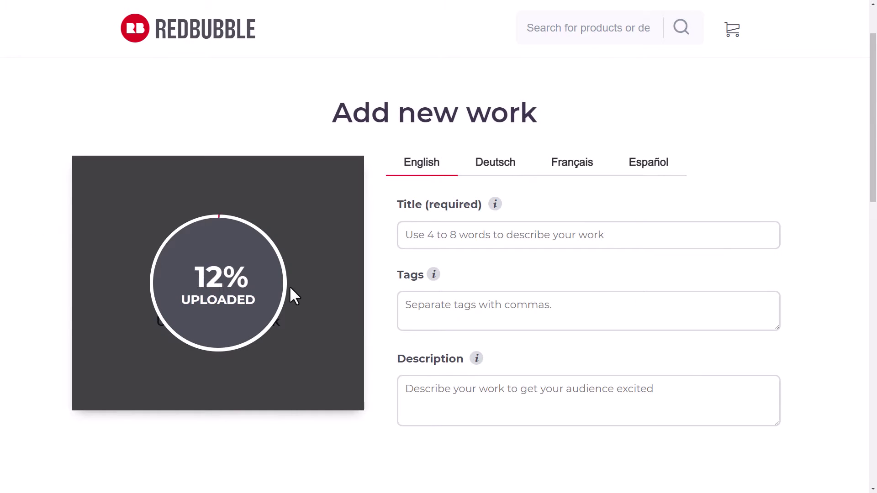
left_click(431, 235)
type("Terminator Pig")
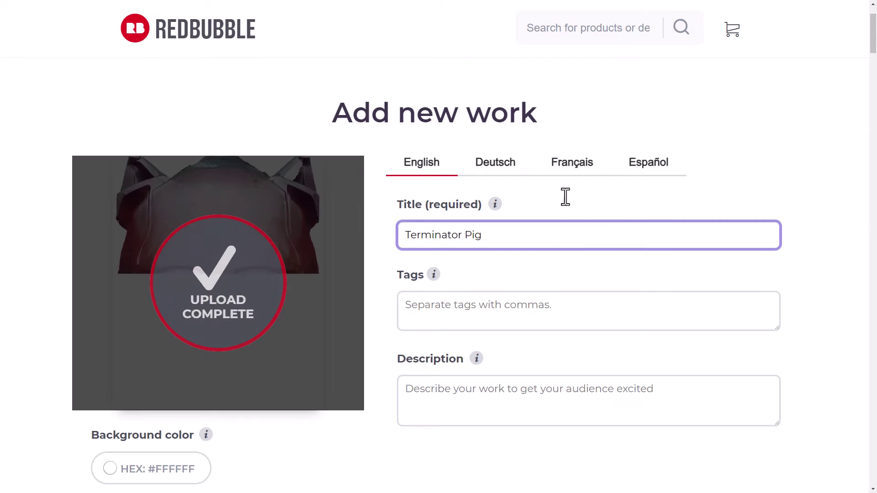
- Edit the Standard Print Clothing product, then browse Spreadshirt's Ai Art Gifts listings
left_click_drag(875, 45, 874, 81)
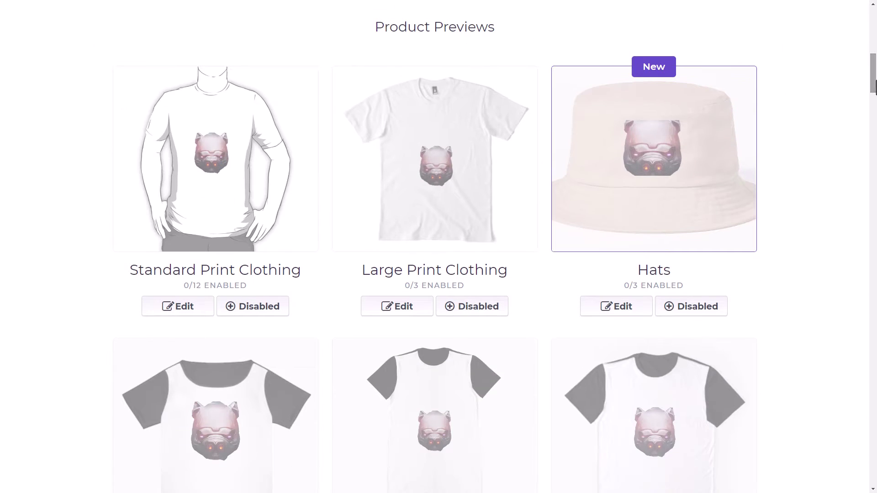
left_click(235, 162)
scroll(701, 443, "down", 3)
scroll(468, 235, "up", 1)
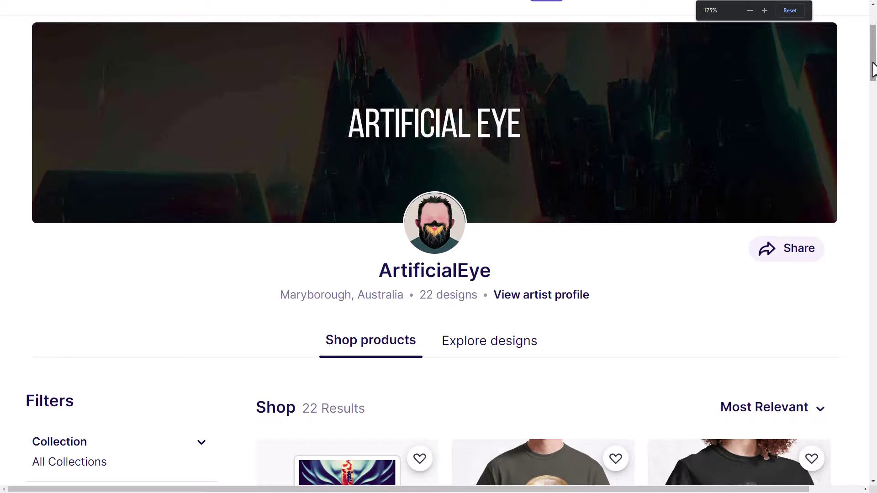
left_click_drag(870, 69, 872, 161)
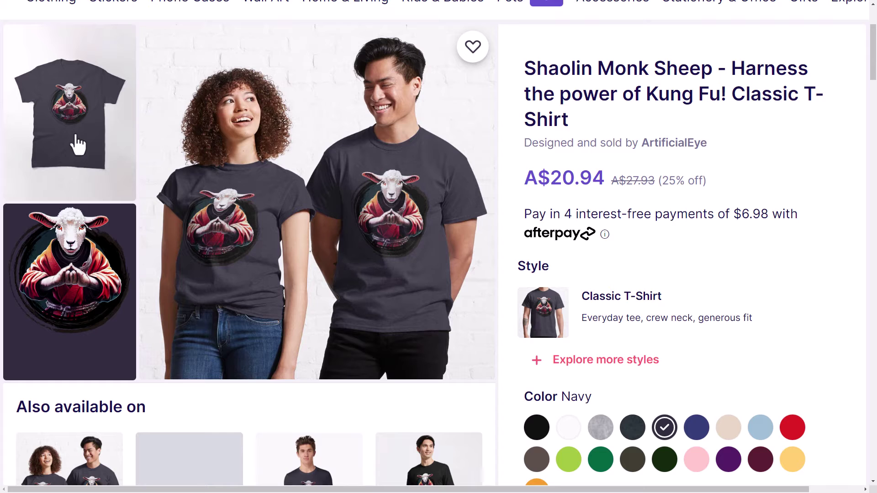
scroll(78, 145, "down", 3)
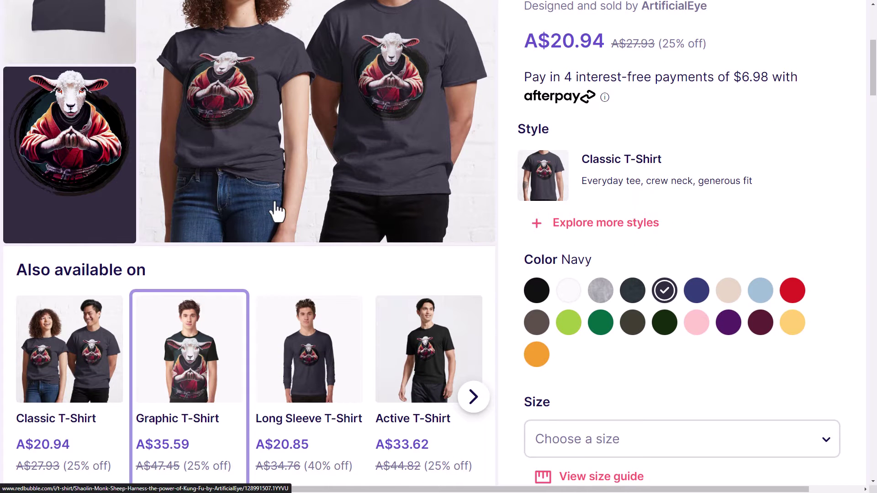
scroll(383, 263, "down", 2)
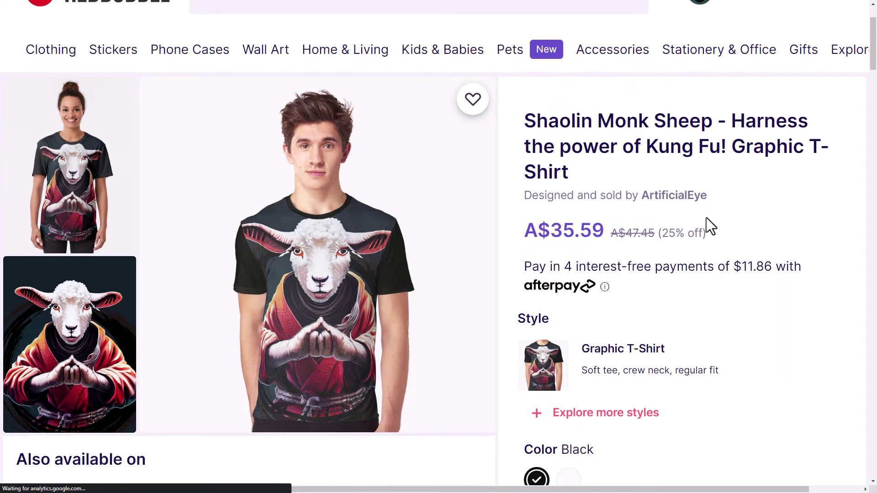
left_click_drag(873, 58, 845, 245)
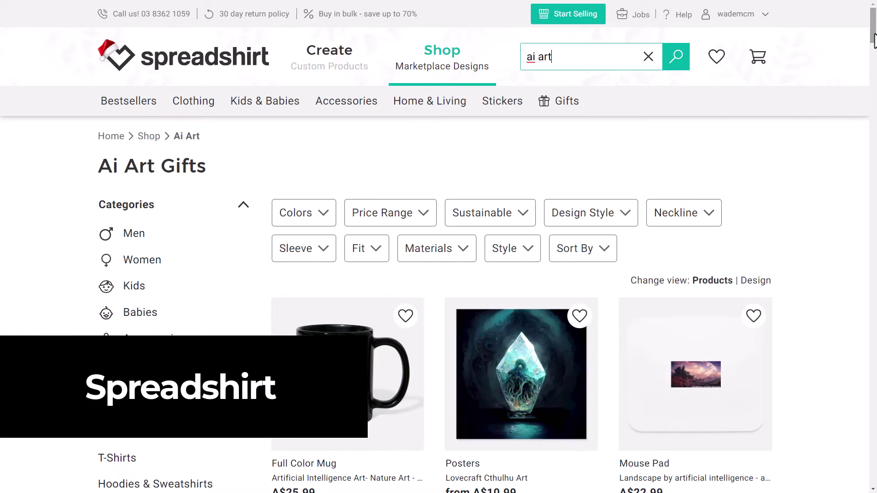
left_click_drag(874, 40, 874, 109)
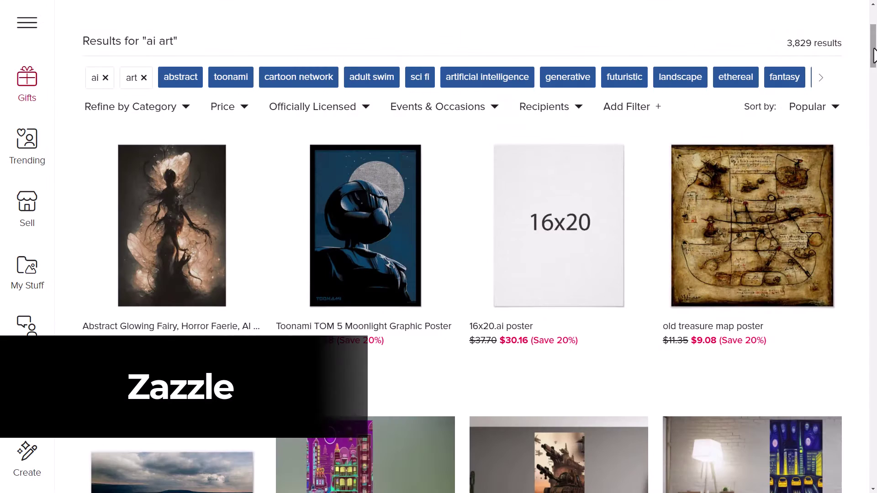
- Scroll down through Zazzle's 3,829 'ai art' poster results
left_click_drag(874, 55, 868, 166)
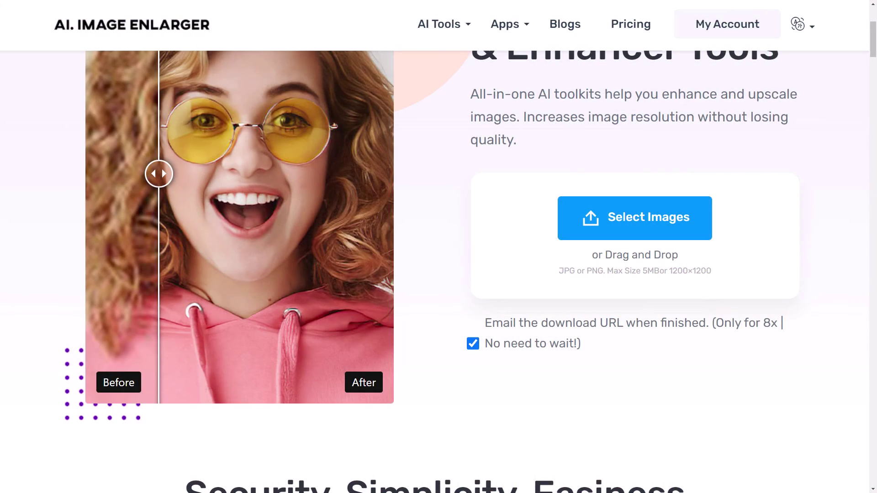
- Upload the monkey image to Imglarger and upscale it at 4x instead of 2x
left_click_drag(547, 201, 630, 220)
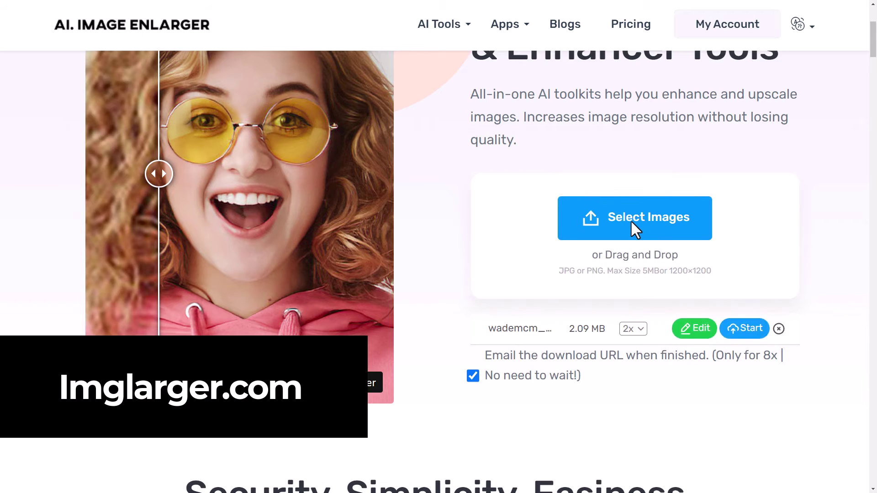
left_click(455, 199)
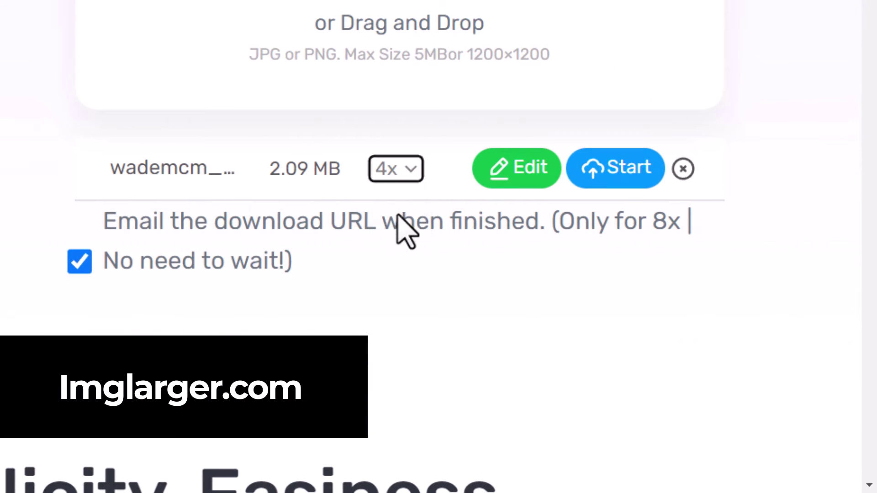
left_click(613, 172)
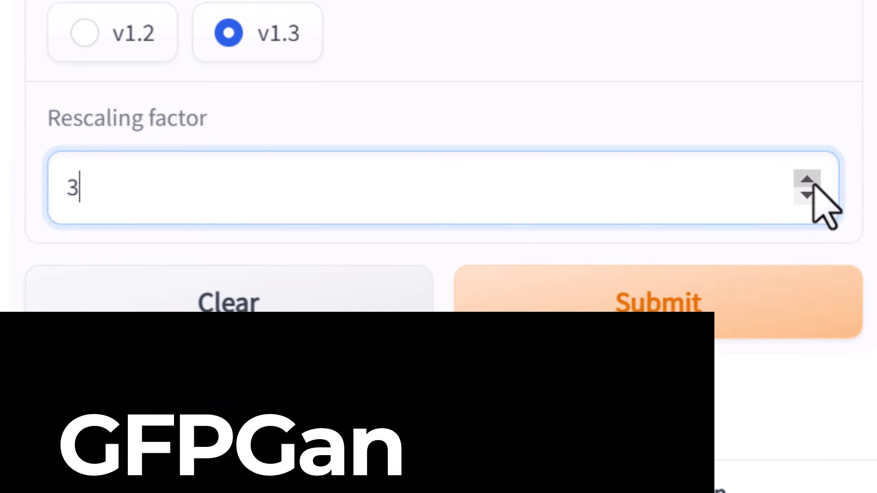
- Submit the GFPGAN v1.3 restoration at factor 3, then scroll Gigapixel AI's page to Face Recovery
left_click(745, 296)
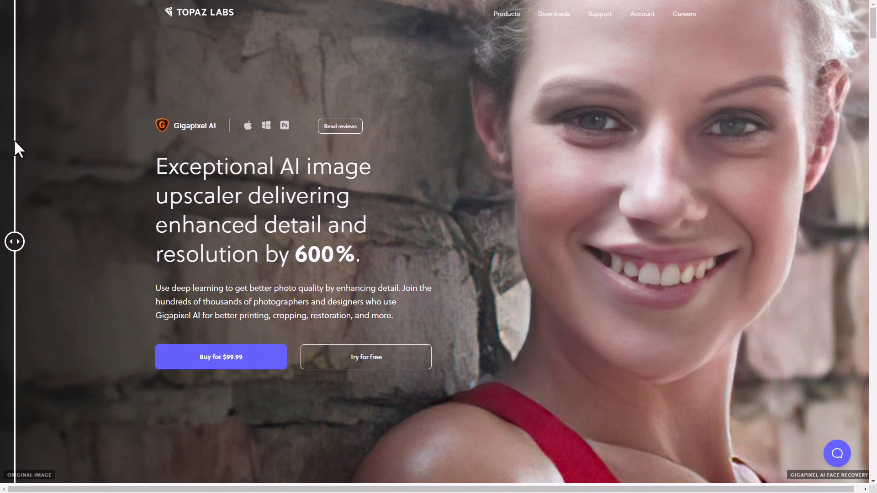
scroll(14, 139, "down", 9)
scroll(15, 141, "down", 11)
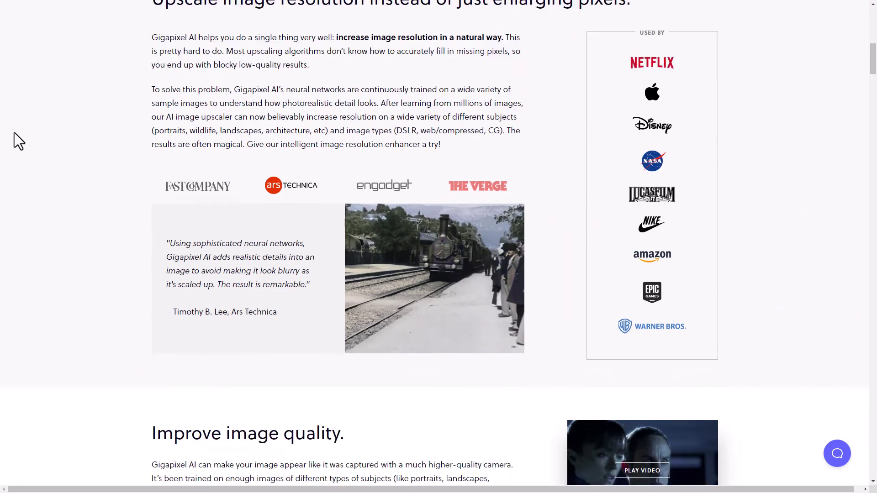
scroll(51, 152, "down", 3)
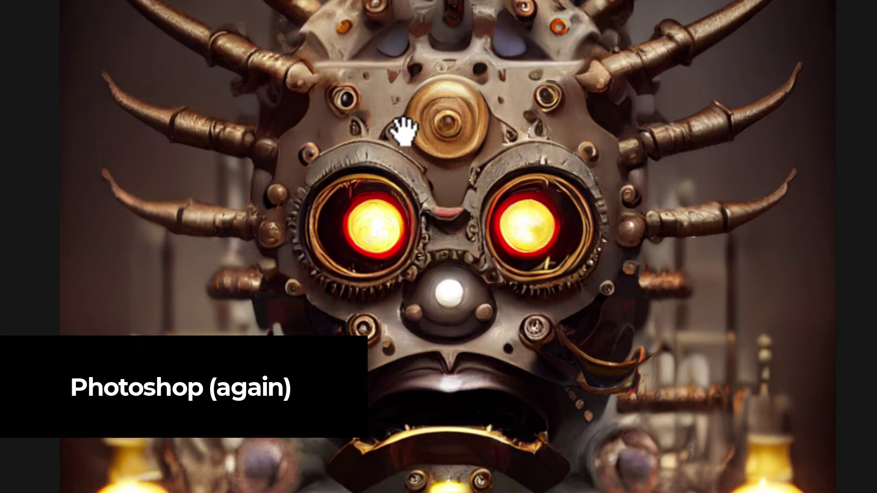
- Open Super Resolution Enhance for the steampunk image and hold the preview to compare with the original
right_click(406, 154)
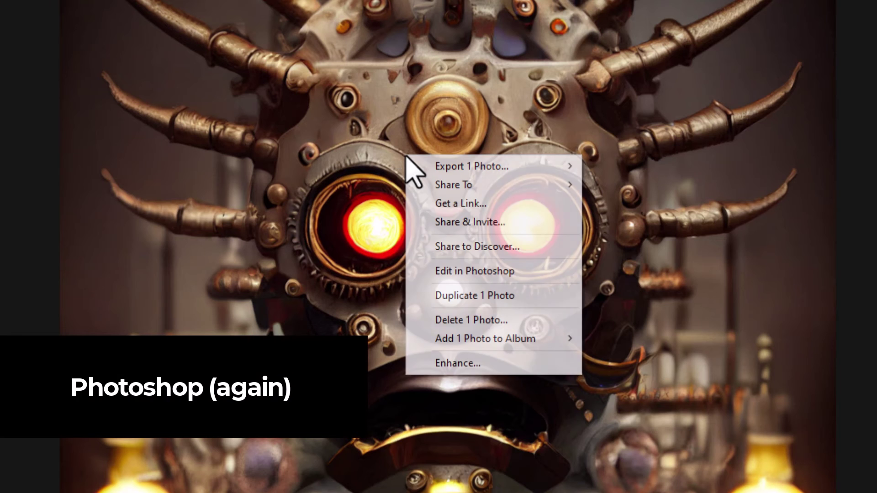
left_click(457, 363)
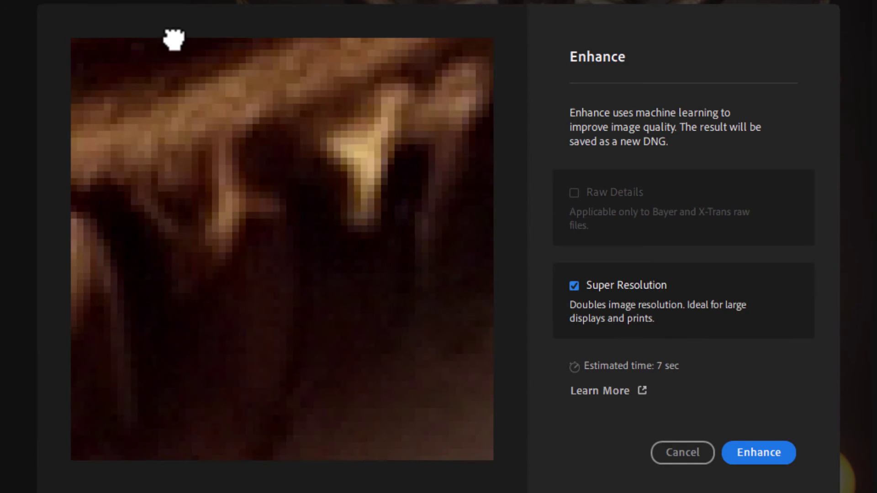
left_click_drag(319, 364, 303, 299)
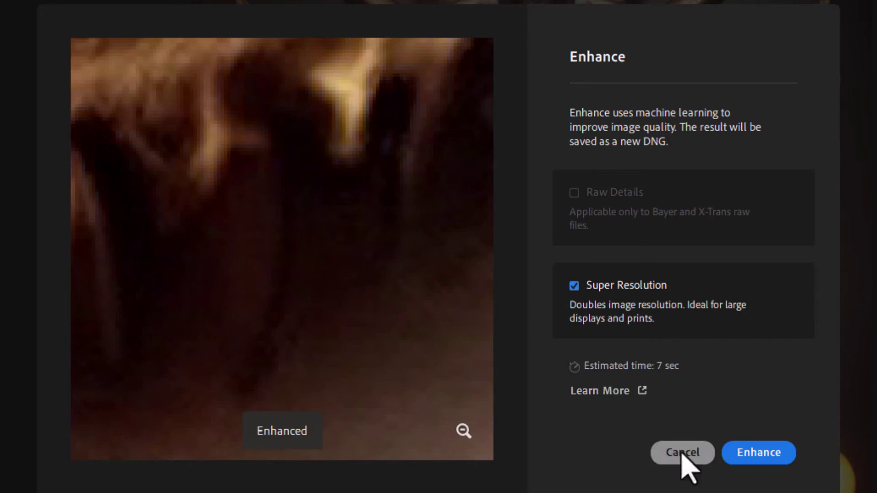